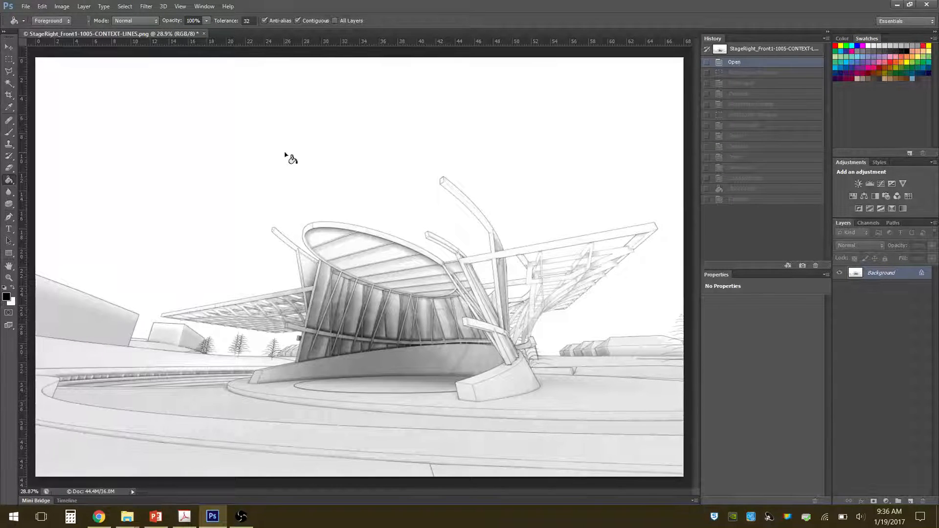
Convert the locked Background into an editable layer with the default name Layer 0.
key(v)
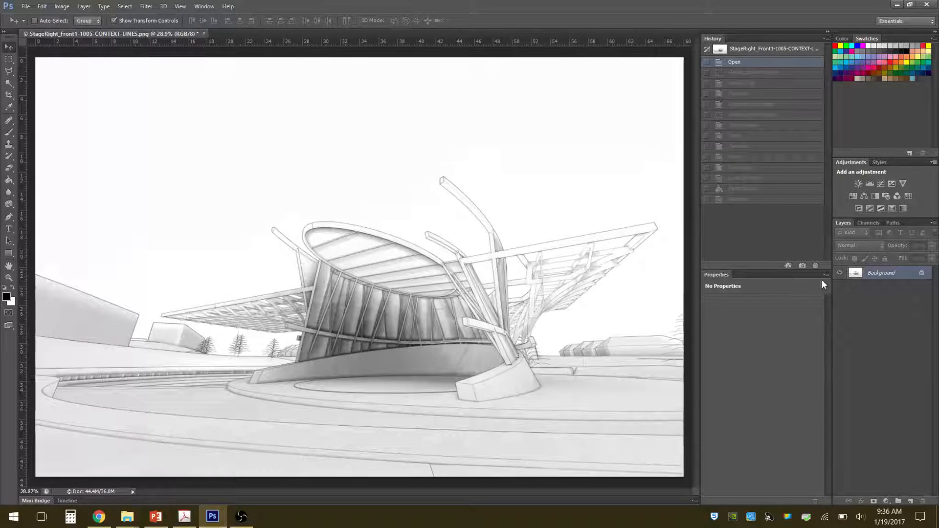
double_click(880, 273)
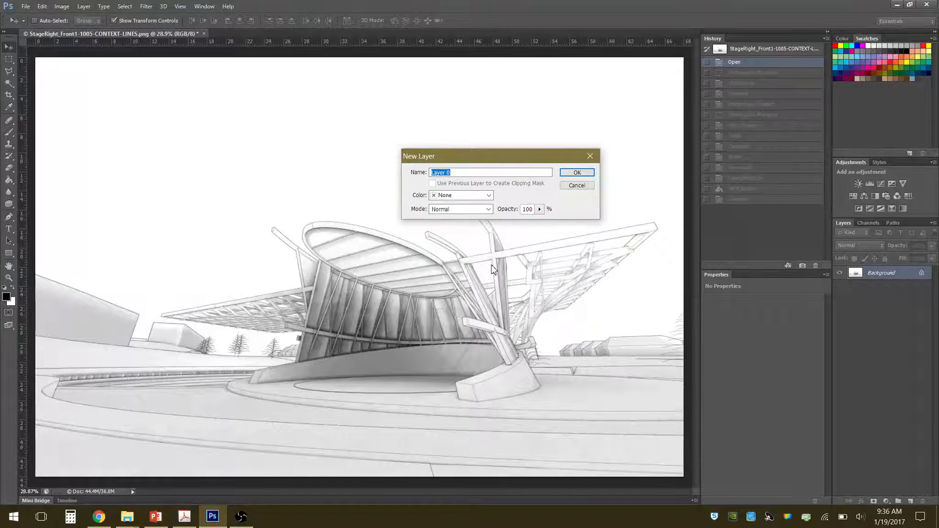
click(582, 176)
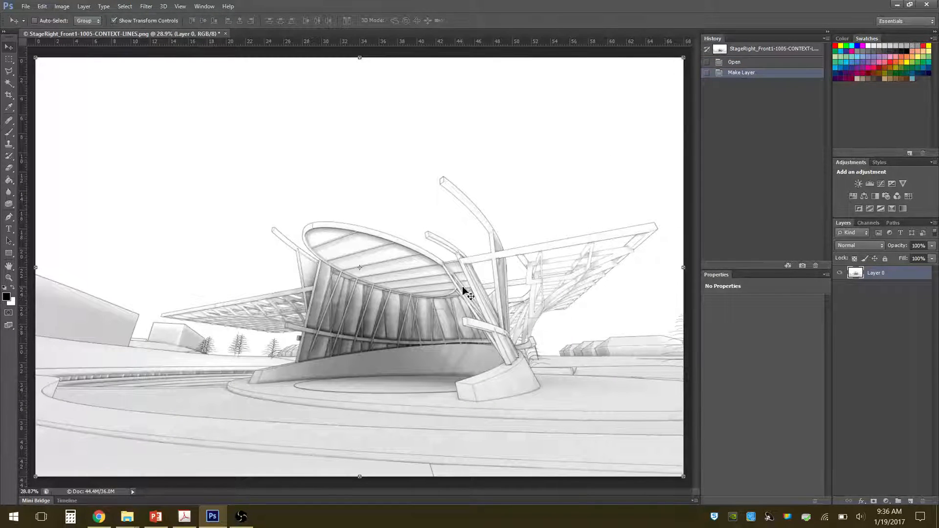
Select the entire drawing on Layer 0 with a rectangular marquee that reaches past the canvas edges.
click(10, 60)
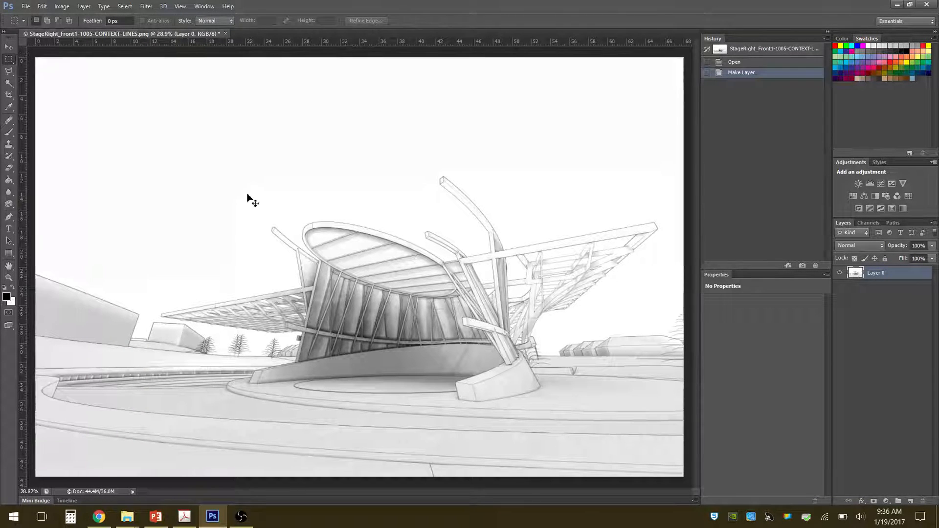
scroll(356, 236, down, 1)
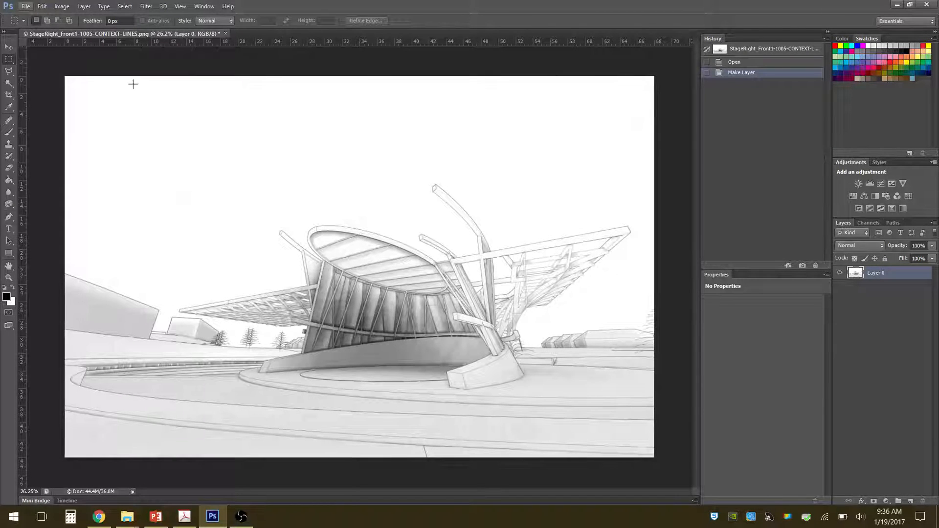
drag(48, 61, 679, 486)
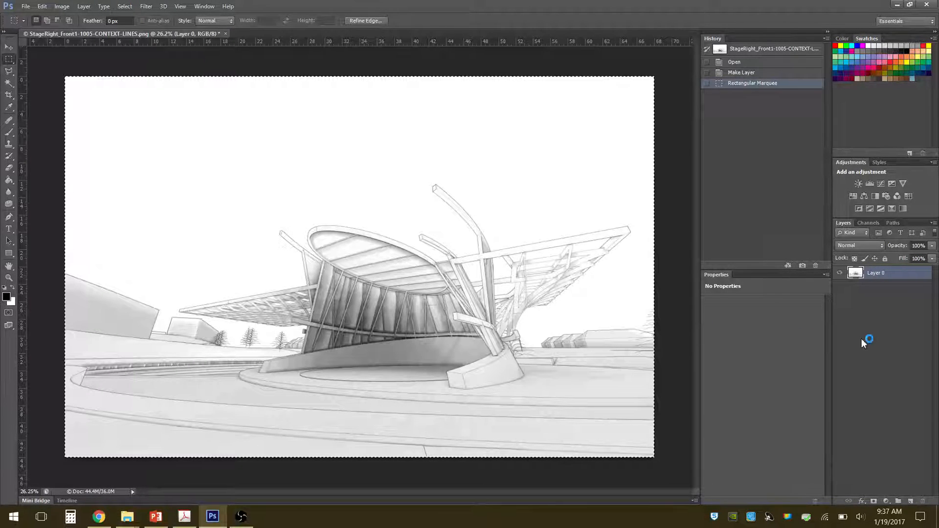
Paste the copied drawing into a new alpha channel and clear the selection.
click(867, 223)
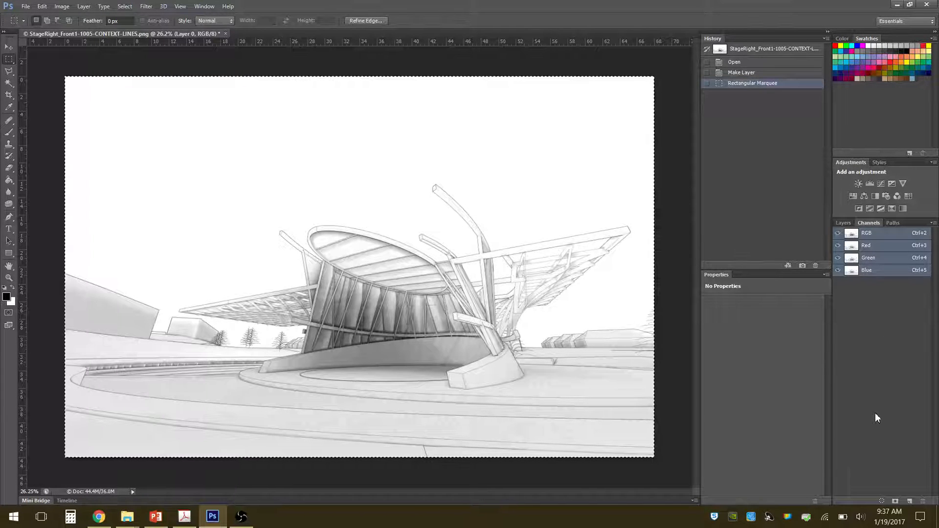
click(910, 502)
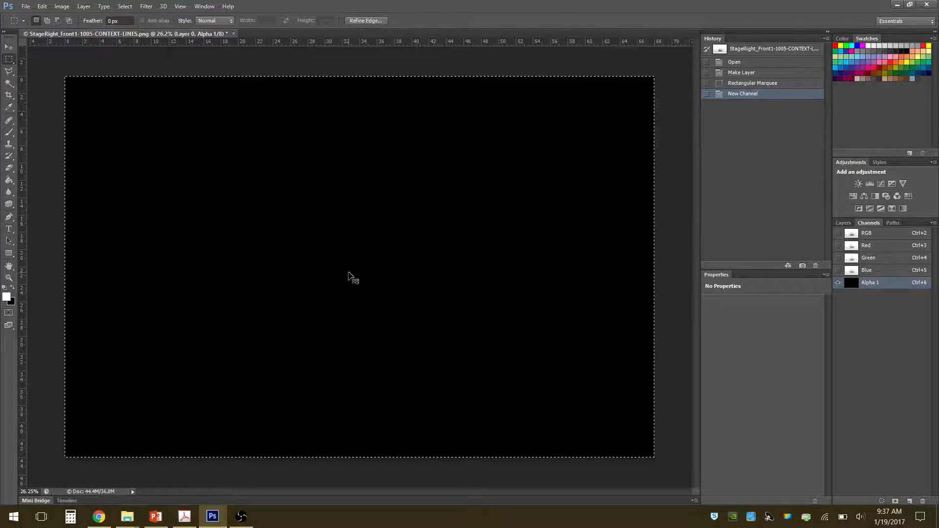
key(ctrl+v)
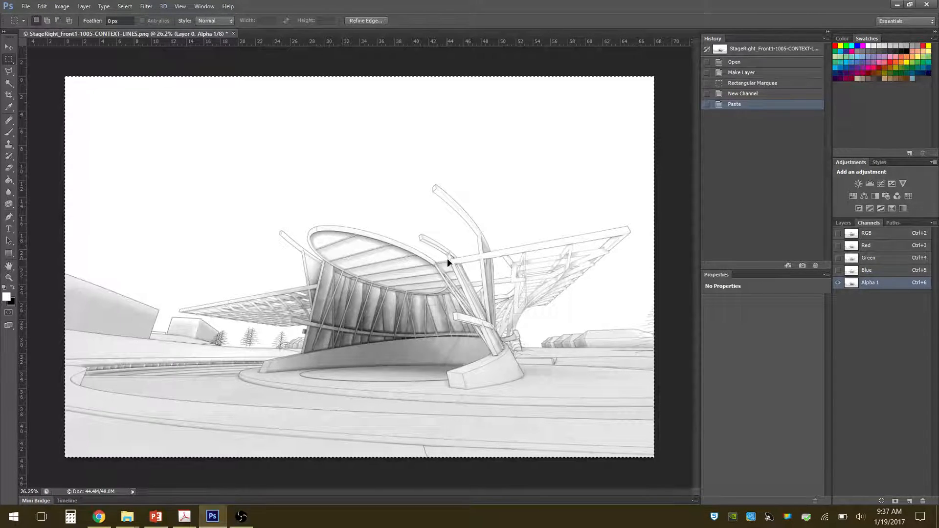
key(ctrl+d)
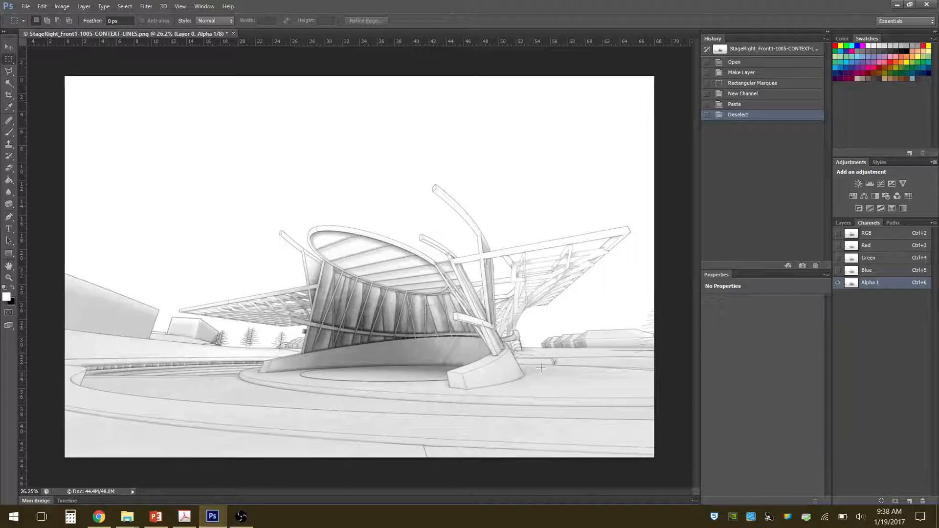
Invert the tones of the Alpha 1 channel.
click(63, 9)
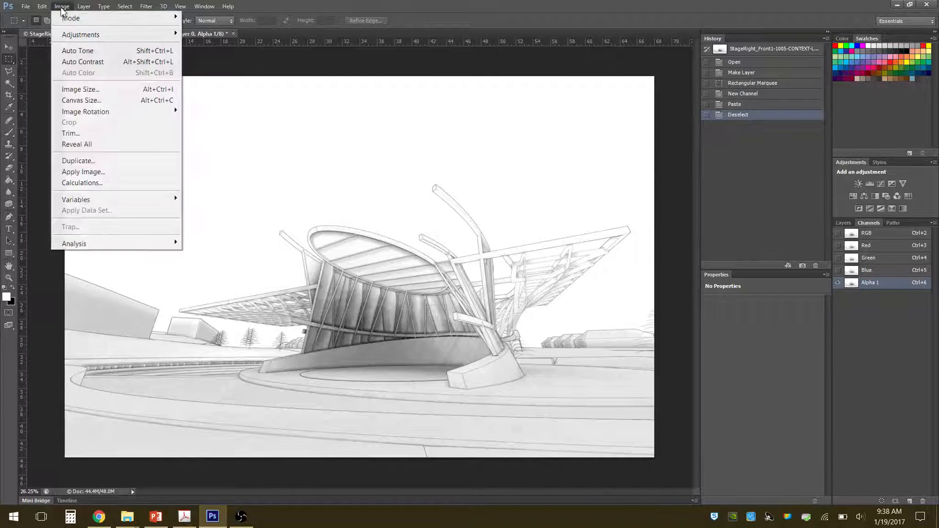
mouse_move(80, 34)
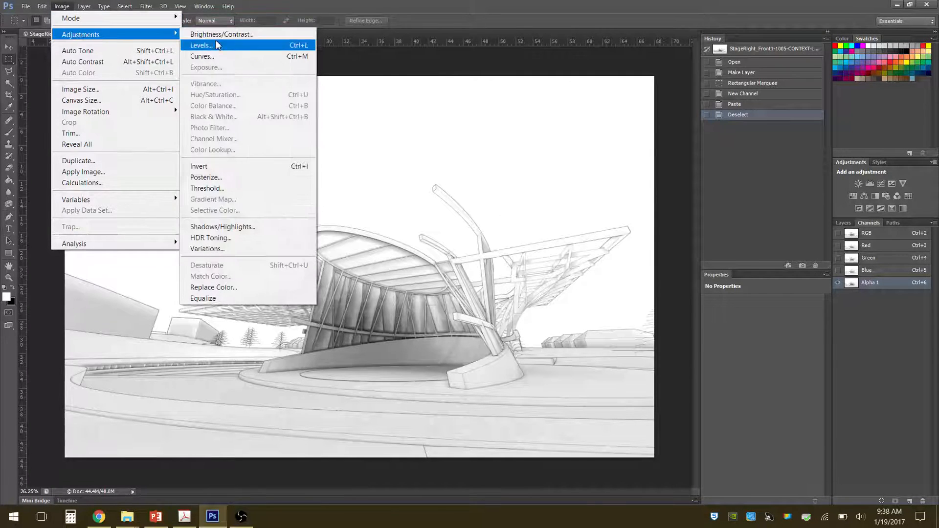
click(226, 166)
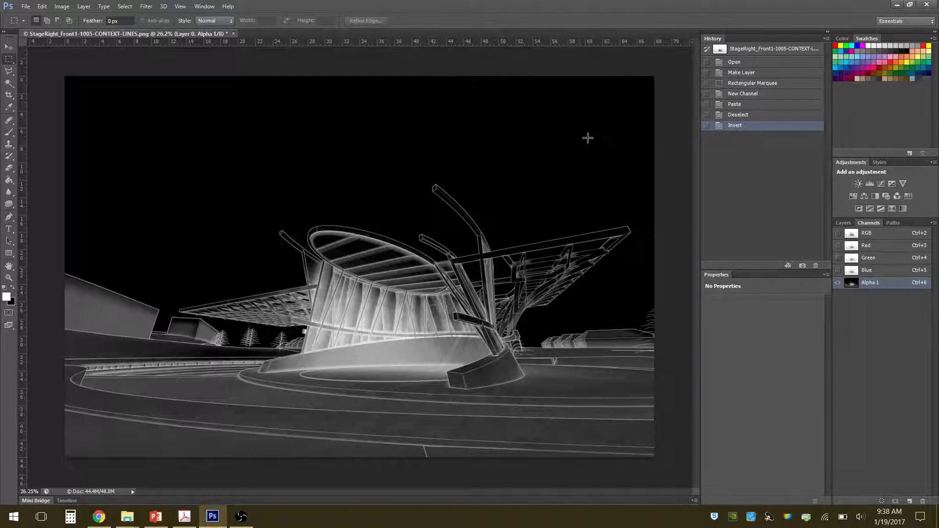
Create a new empty layer above Layer 0 and load the Alpha 1 channel as a new selection.
click(843, 224)
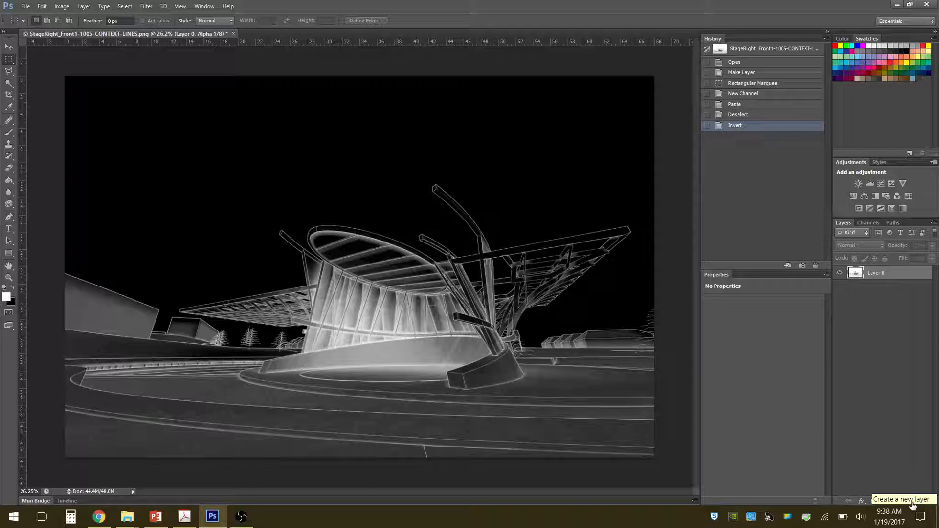
click(911, 502)
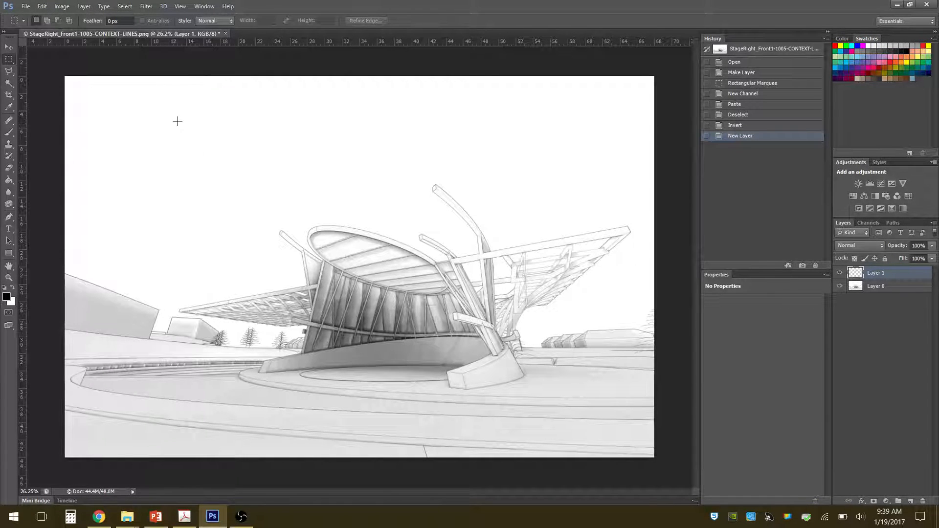
click(124, 6)
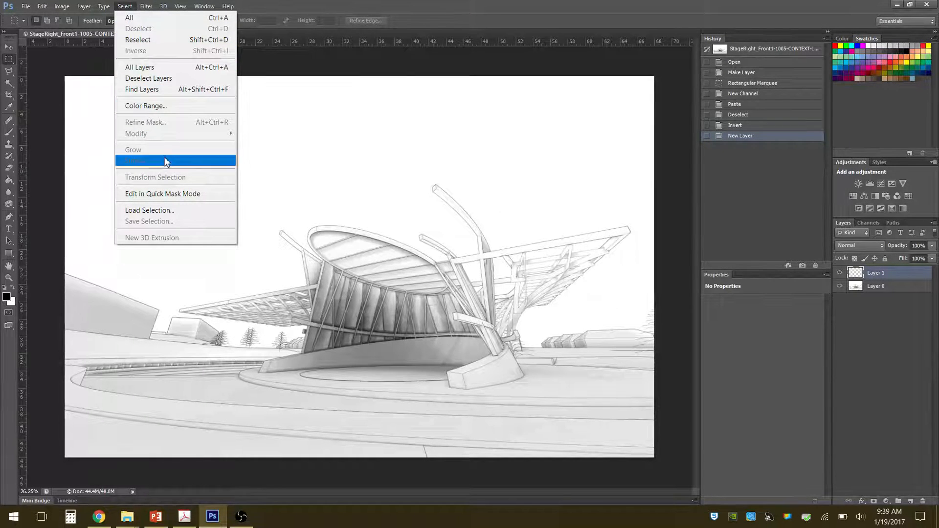
click(146, 210)
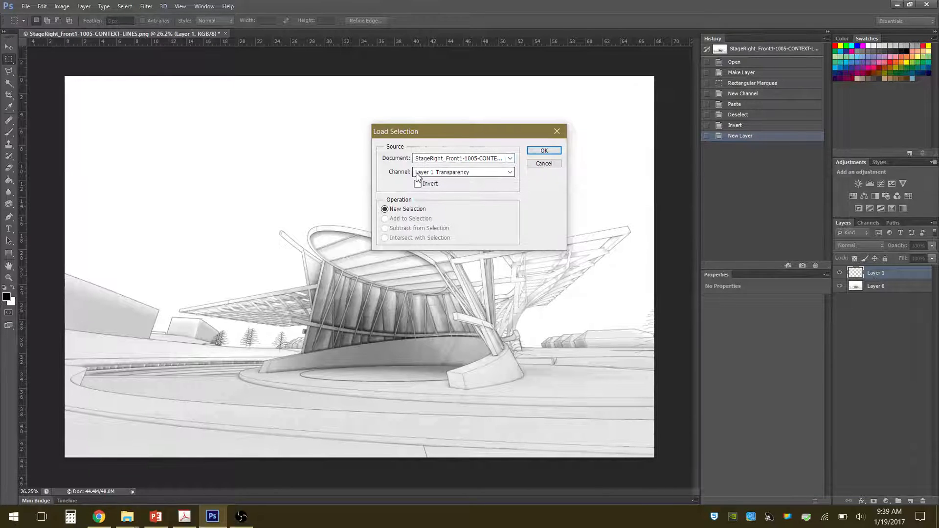
click(509, 173)
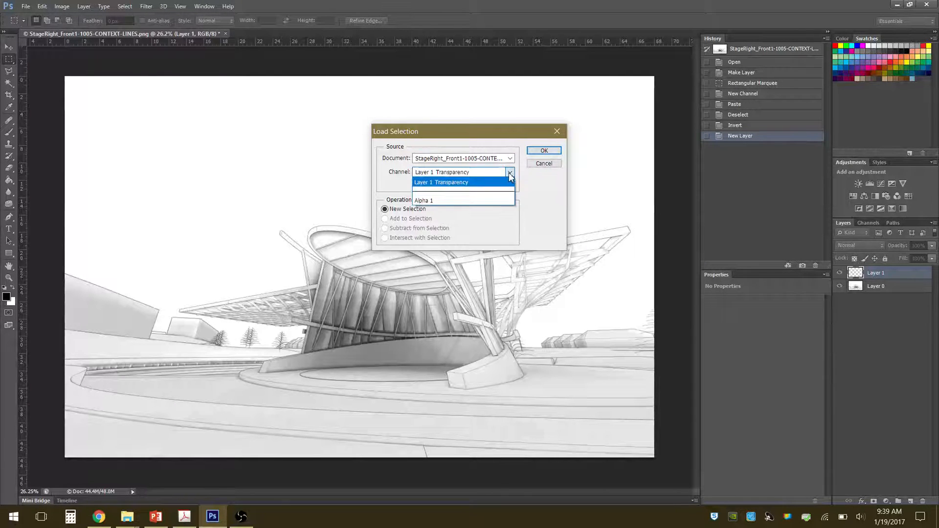
click(431, 201)
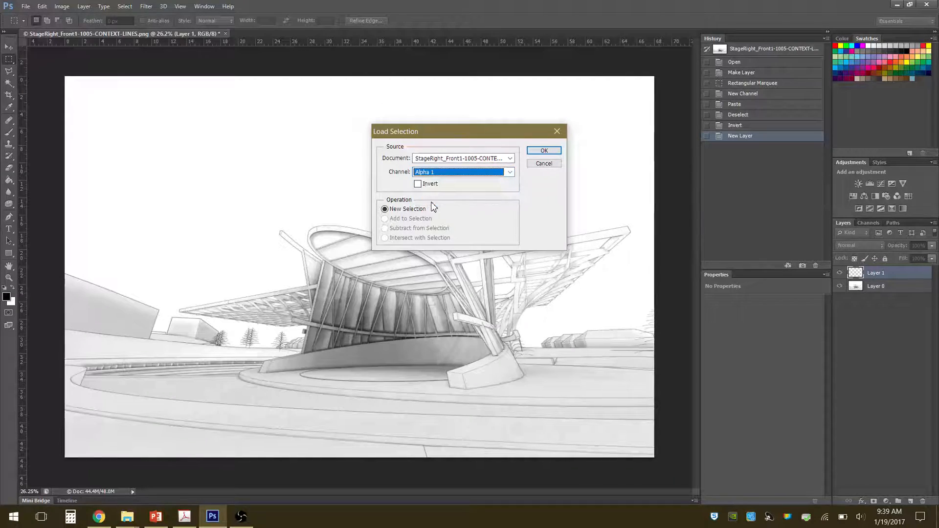
click(544, 151)
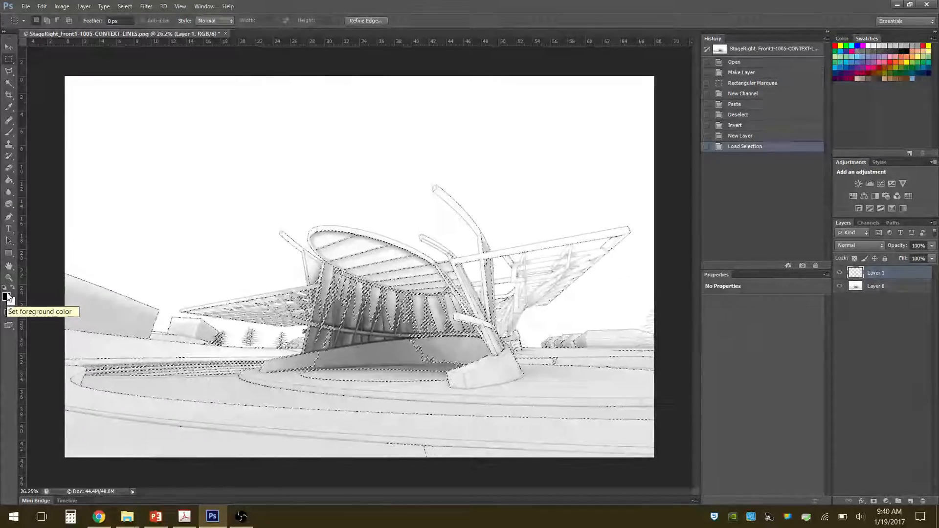
Fill the loaded line selection on Layer 1 with the black foreground colour using the Paint Bucket.
click(8, 181)
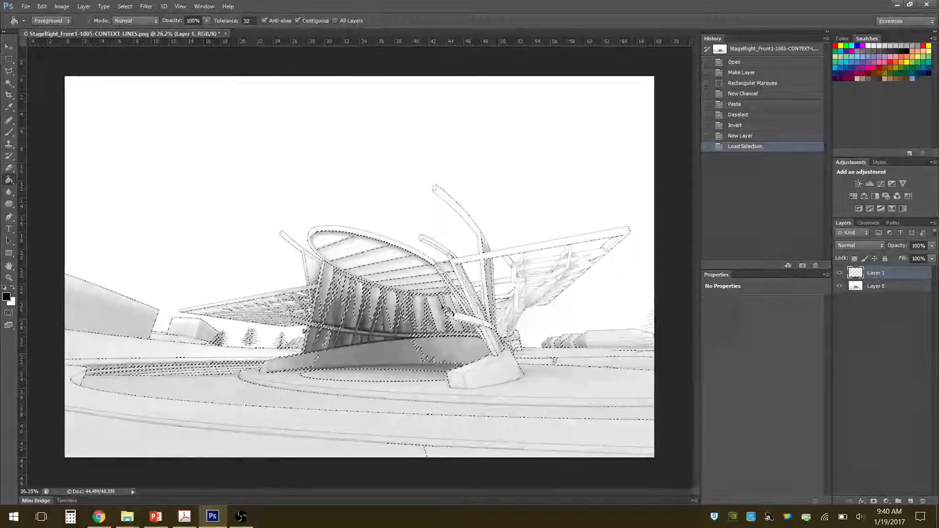
click(357, 352)
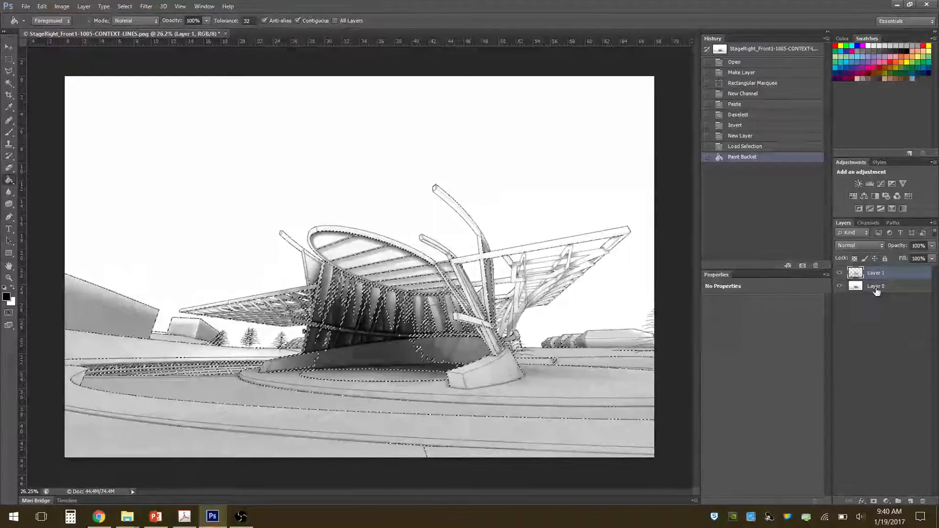
Hide the original drawing on Layer 0 and clear the selection around the filled lines.
click(840, 287)
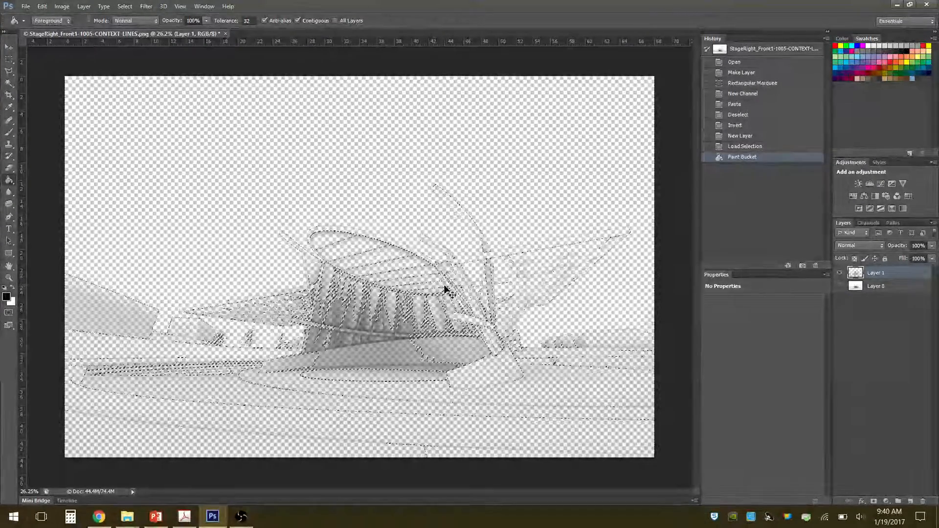
key(ctrl+d)
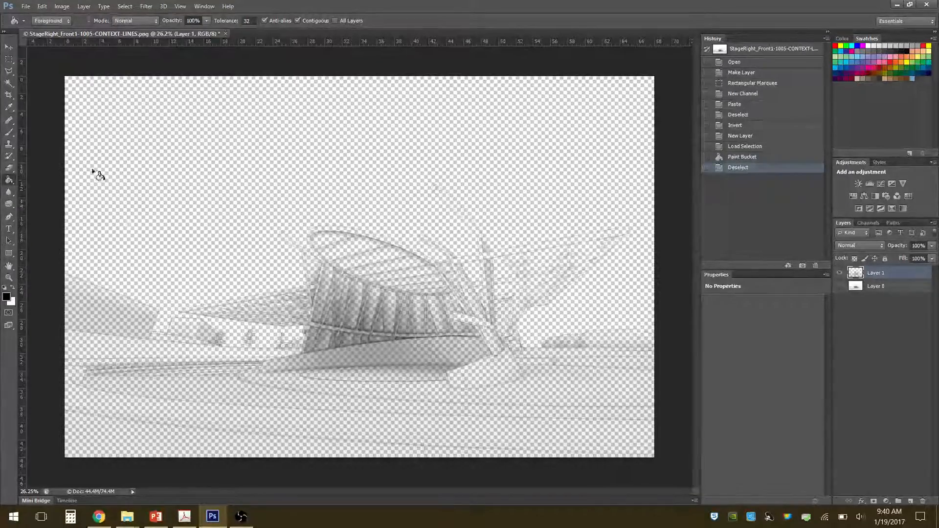
click(8, 277)
drag(406, 250, 377, 268)
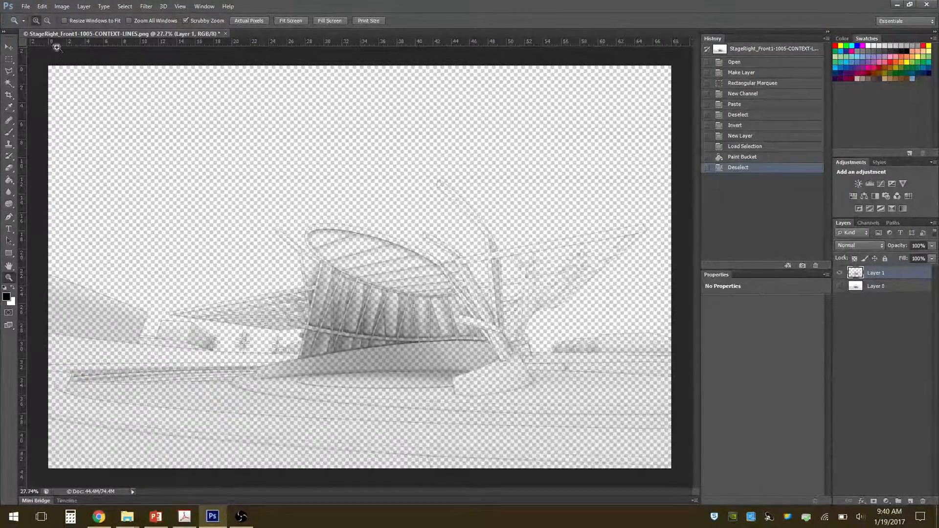
Save the transparent drawing to the Desktop as StageRight_Front1-1005-CONTEXT-LINES.png in PNG format, with smallest compression and no interlacing.
click(25, 6)
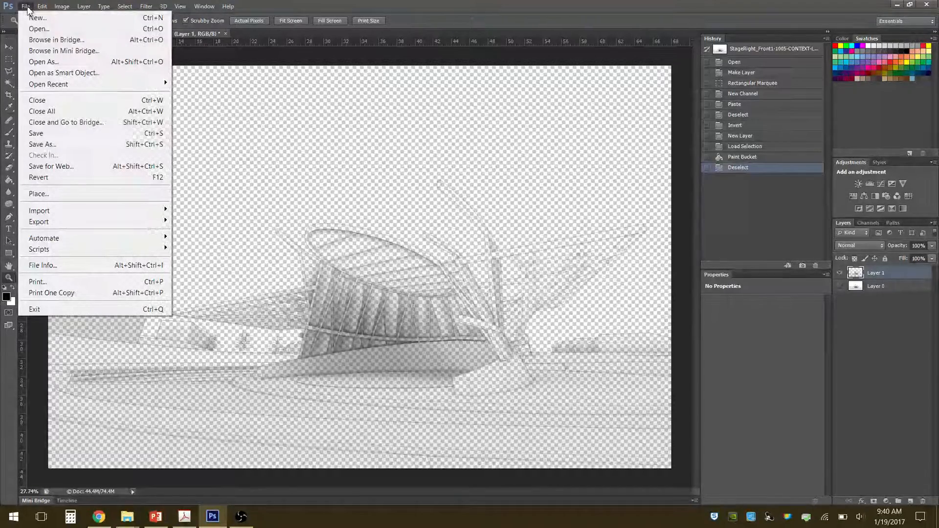
click(45, 134)
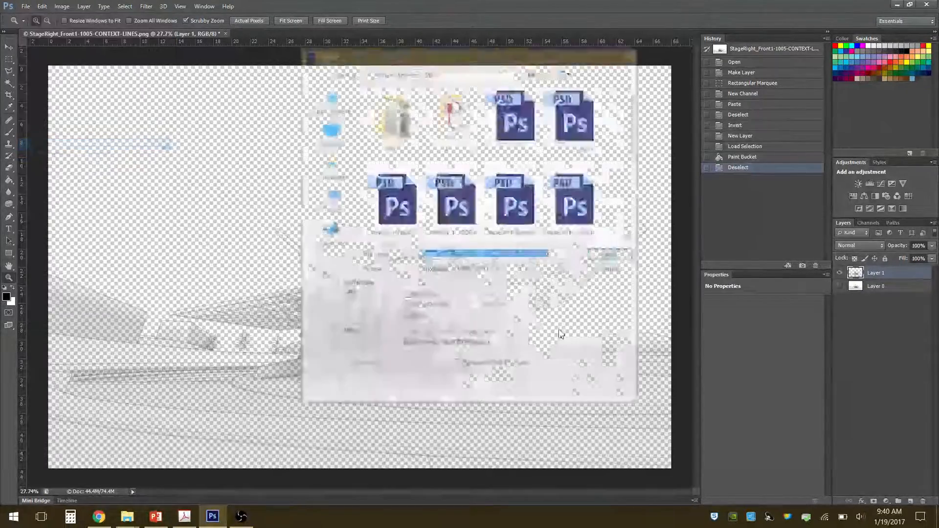
click(497, 272)
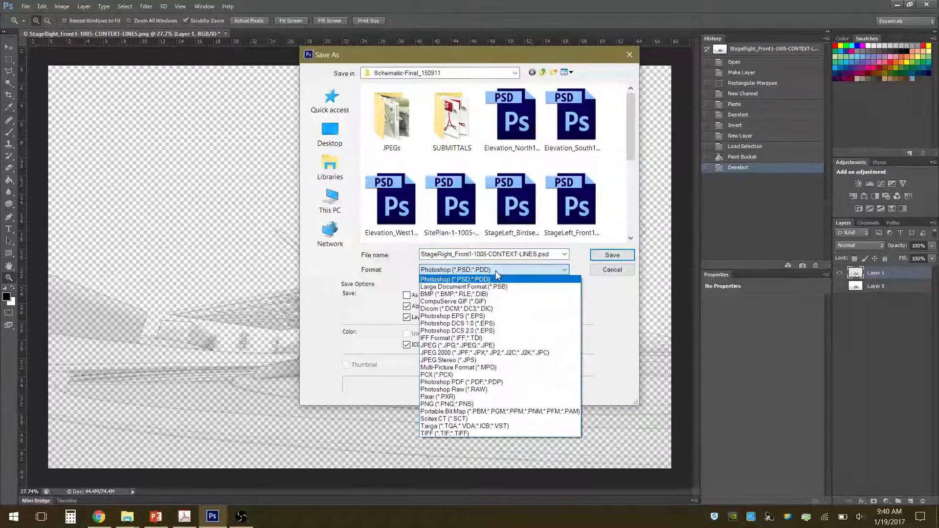
click(485, 404)
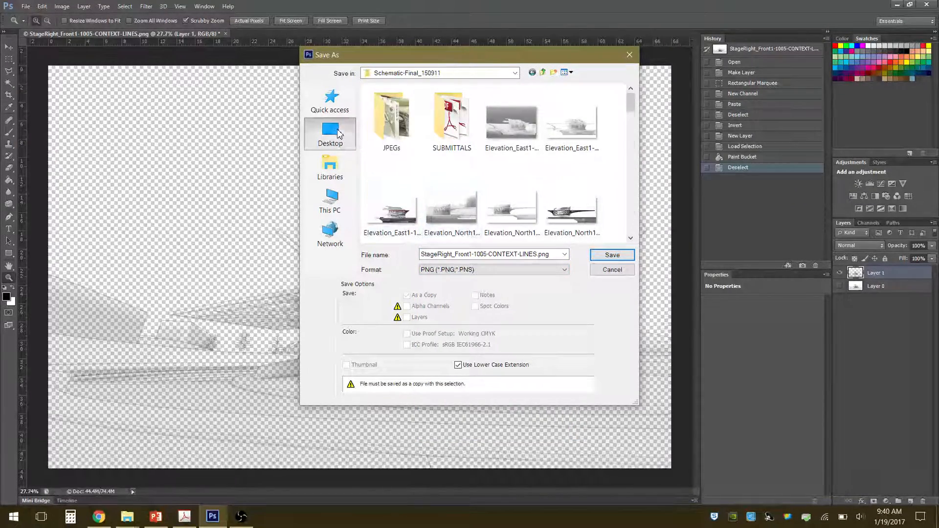
click(318, 144)
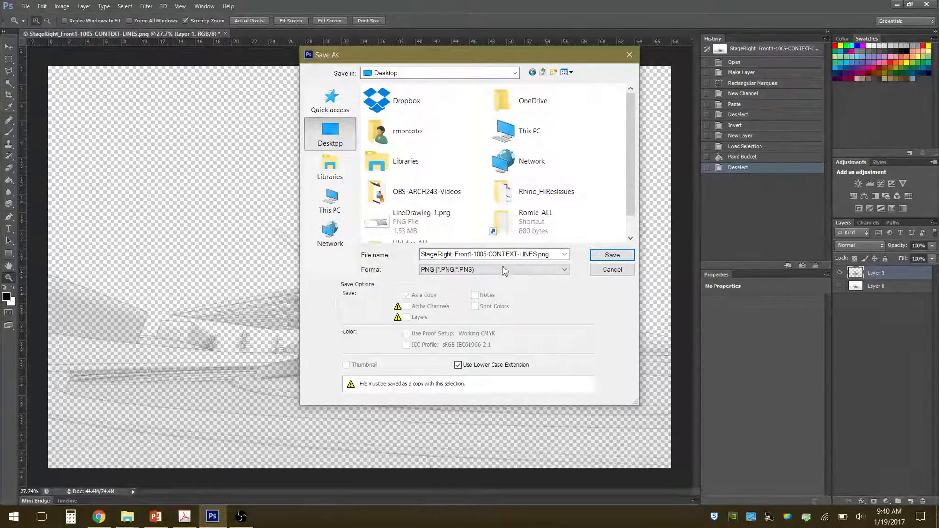
click(601, 259)
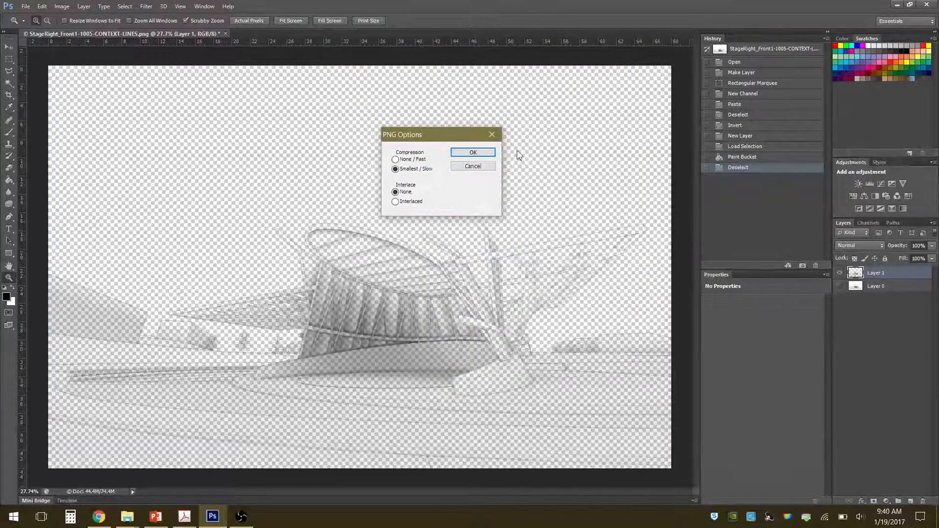
click(479, 153)
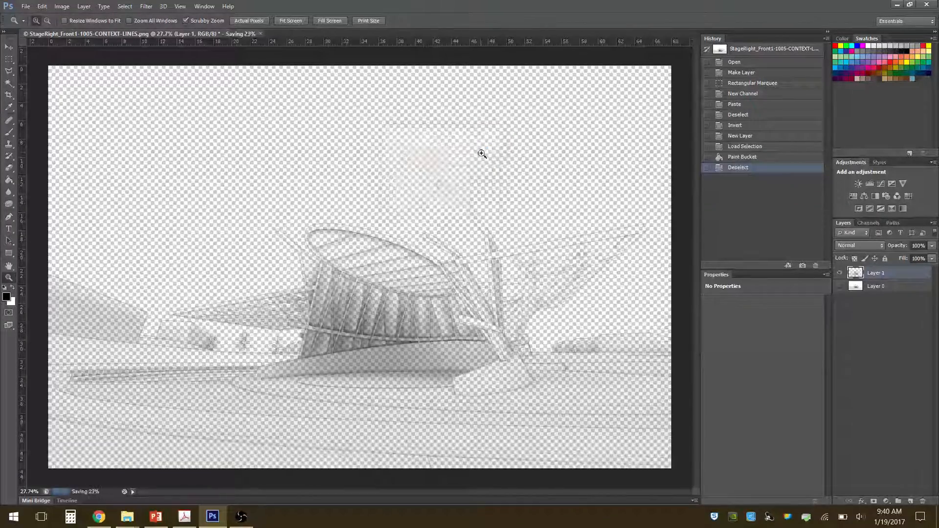
click(898, 5)
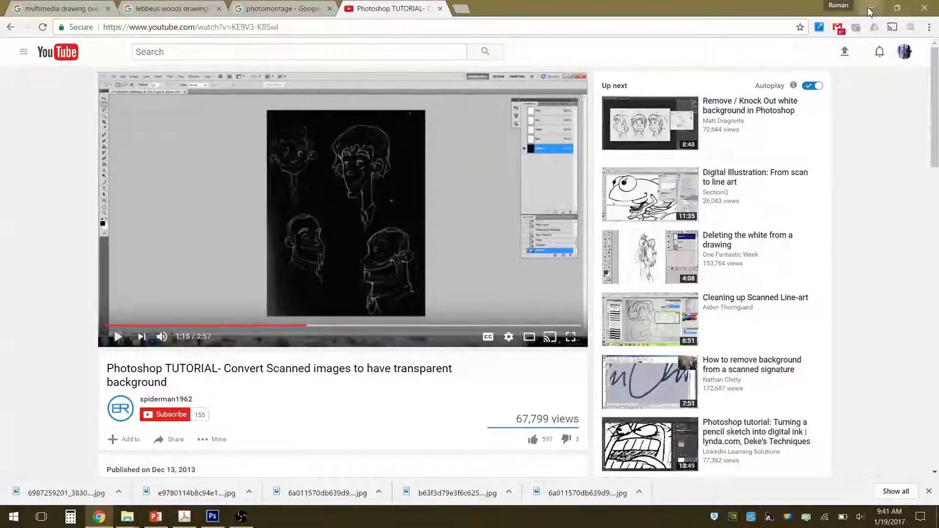
click(871, 8)
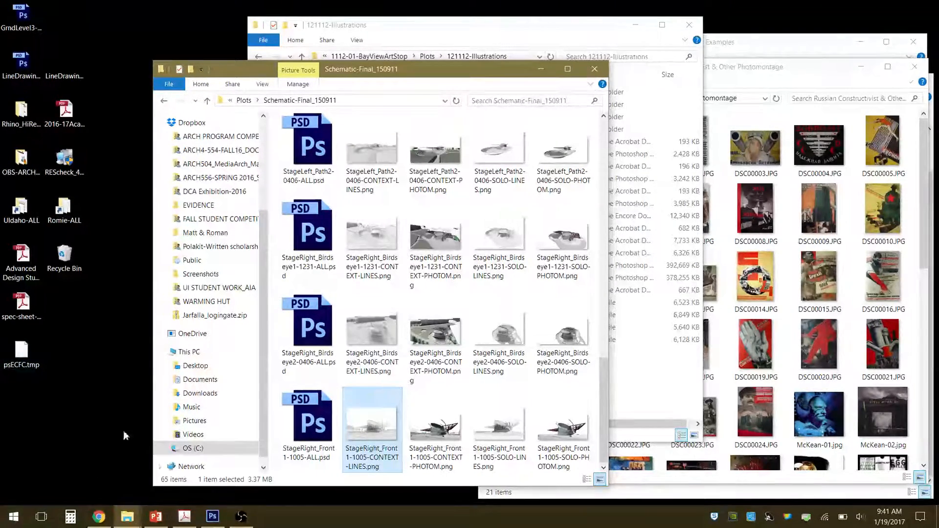
click(214, 522)
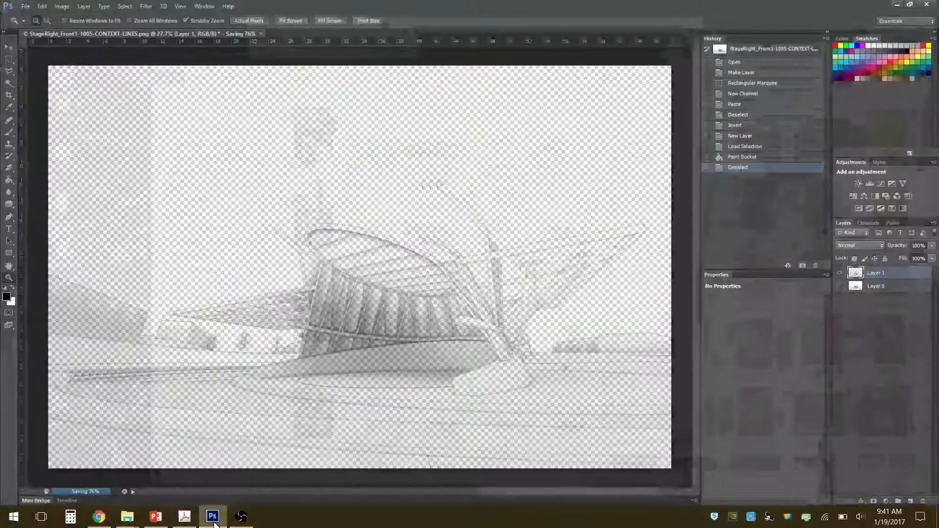